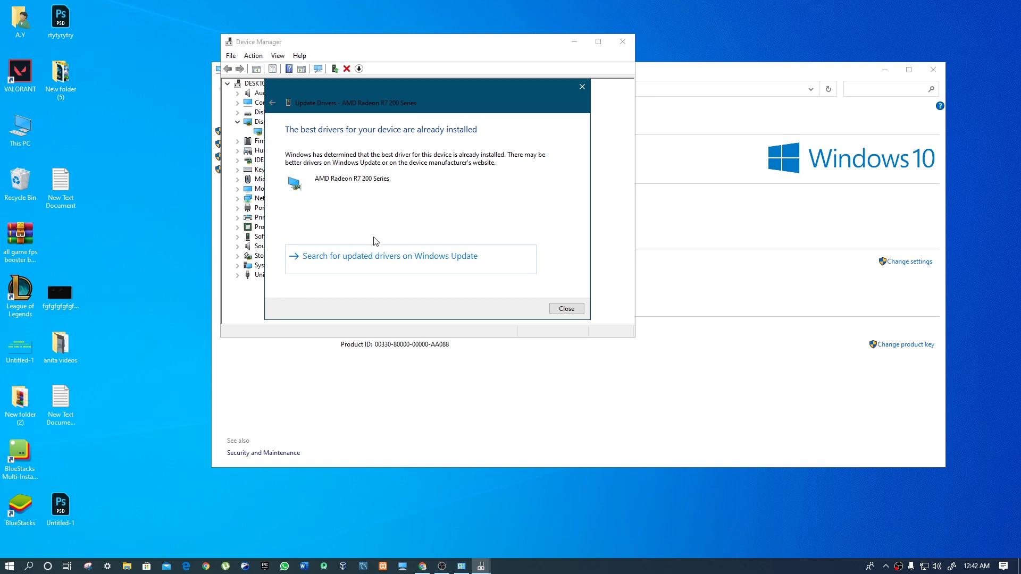
# - Close the driver update dialog, Device Manager and the System window, and refresh the desktop
pyautogui.click(566, 309)
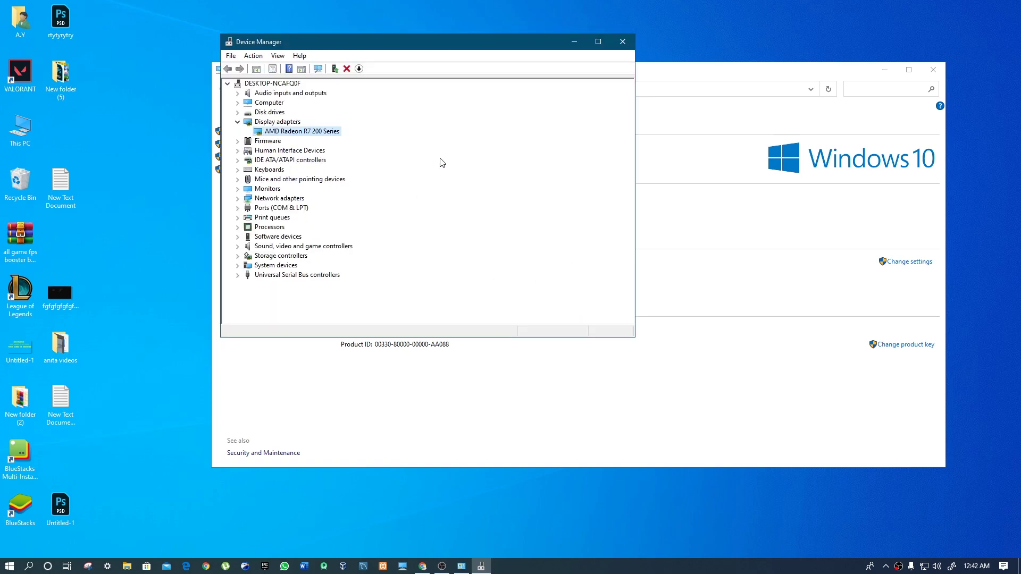
pyautogui.click(622, 41)
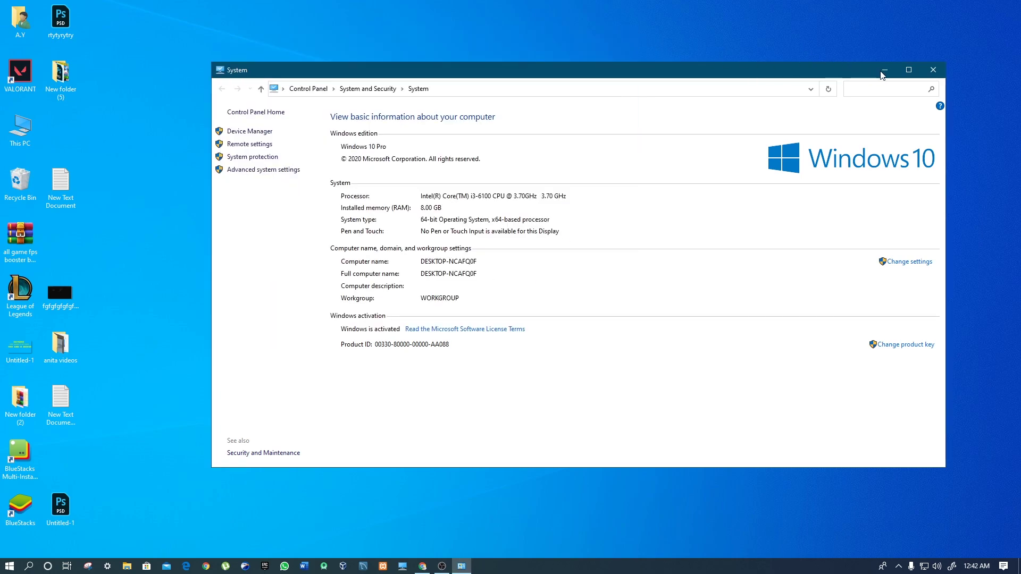
pyautogui.click(933, 70)
pyautogui.rightClick(342, 122)
pyautogui.click(378, 169)
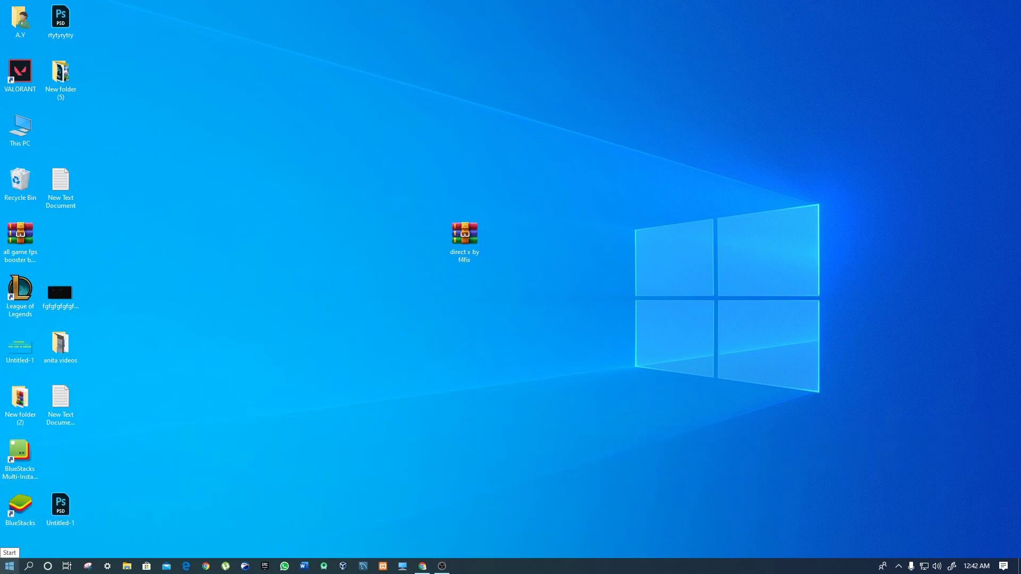
# - Search Windows for "confi" and open System Configuration
pyautogui.click(28, 566)
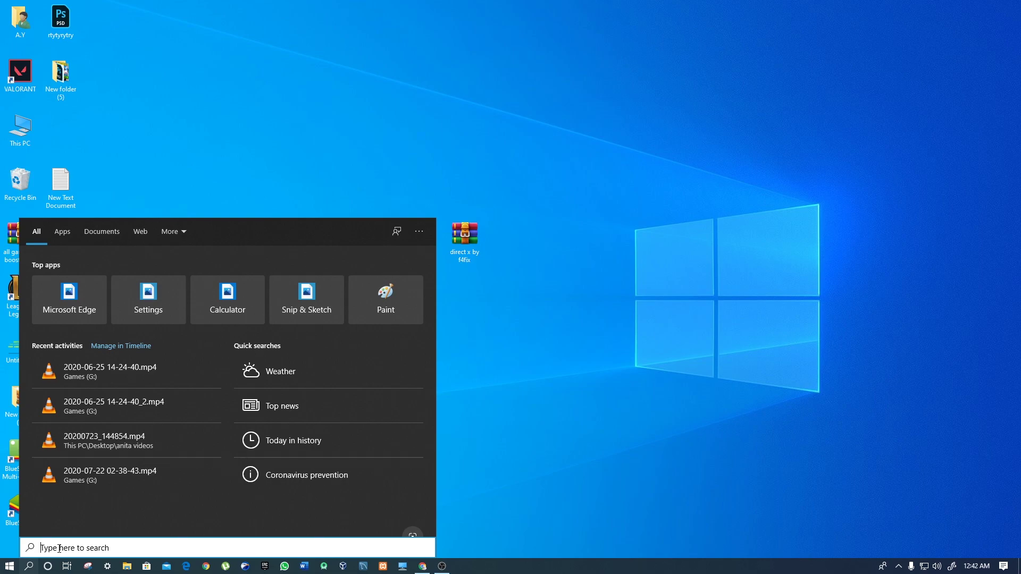
pyautogui.write('c')
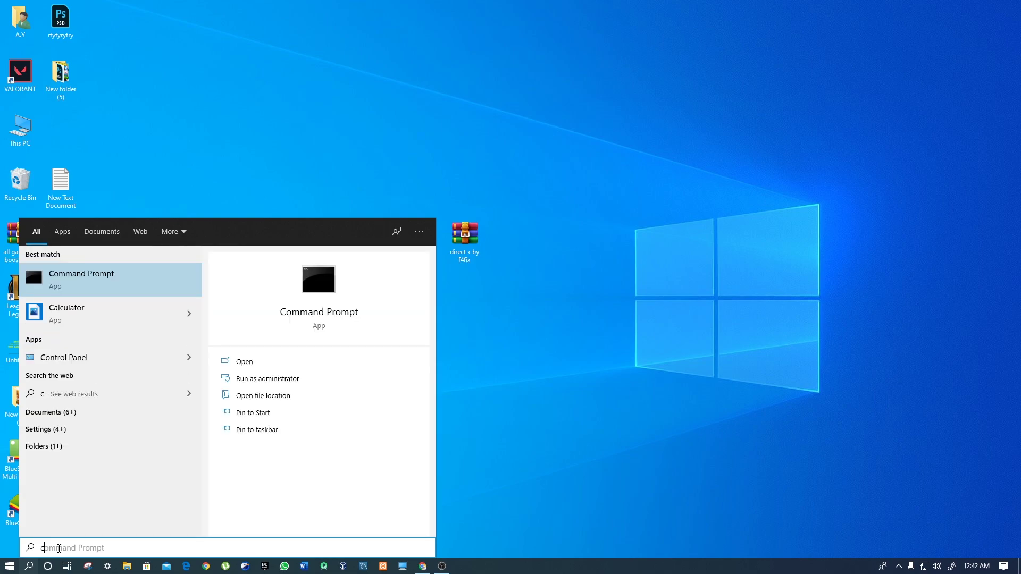
pyautogui.write('onf')
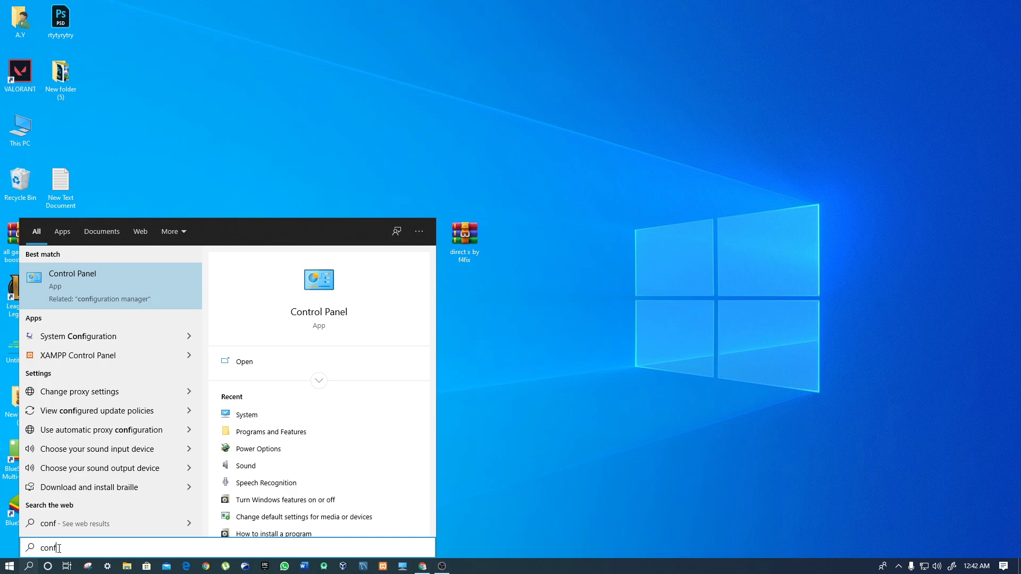
pyautogui.write('i')
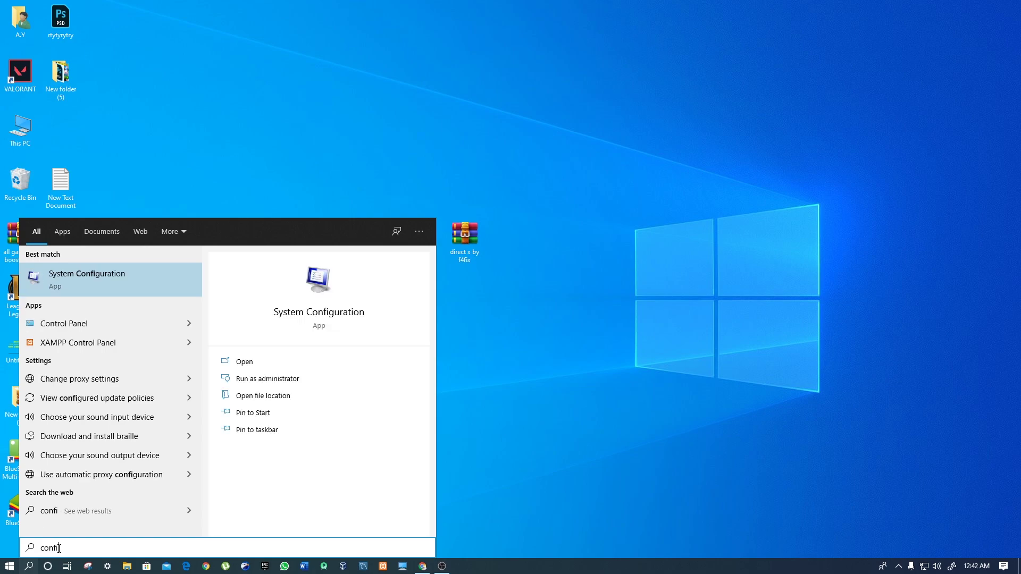
pyautogui.click(134, 287)
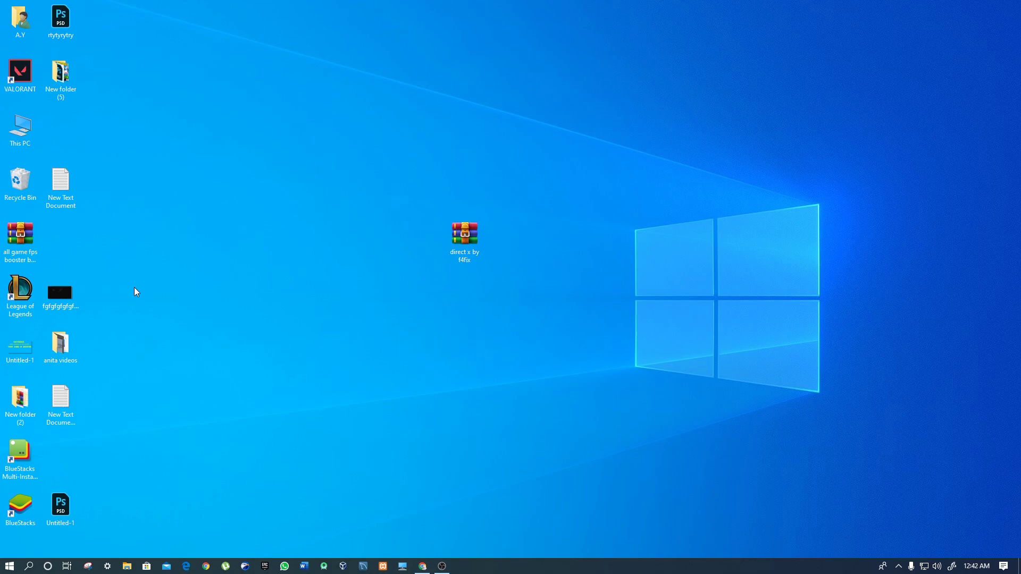
pyautogui.rightClick(134, 287)
pyautogui.click(158, 333)
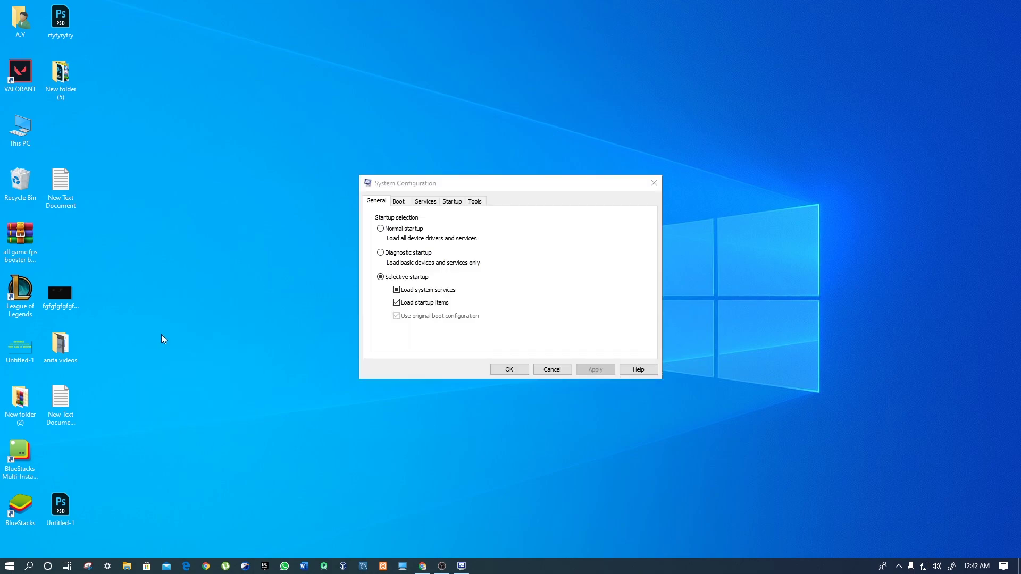
pyautogui.moveTo(495, 190); pyautogui.dragTo(424, 184)
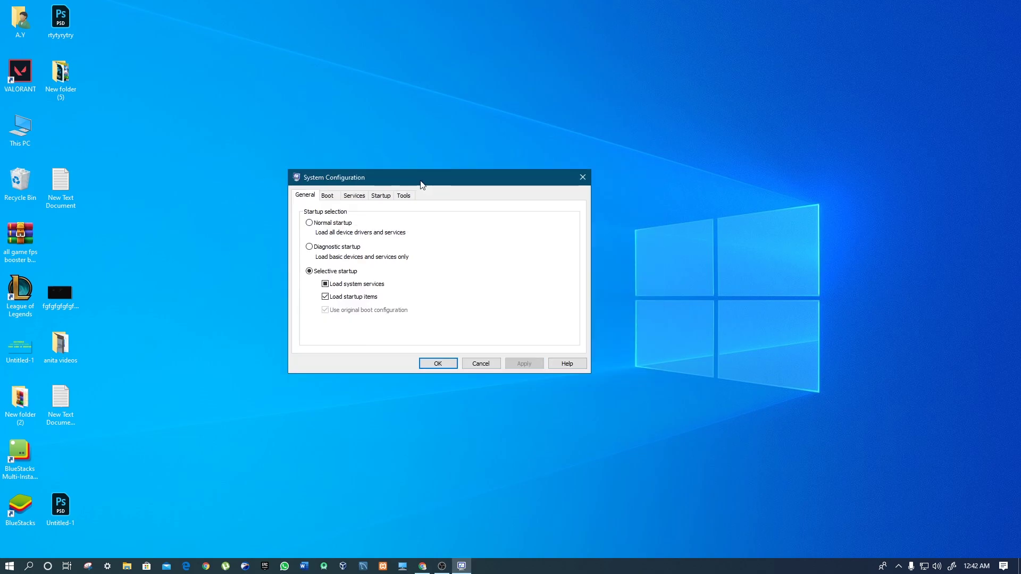
# - In the advanced boot options for Windows 10, enable the number of processors and set it to 4
pyautogui.click(326, 284)
pyautogui.click(329, 195)
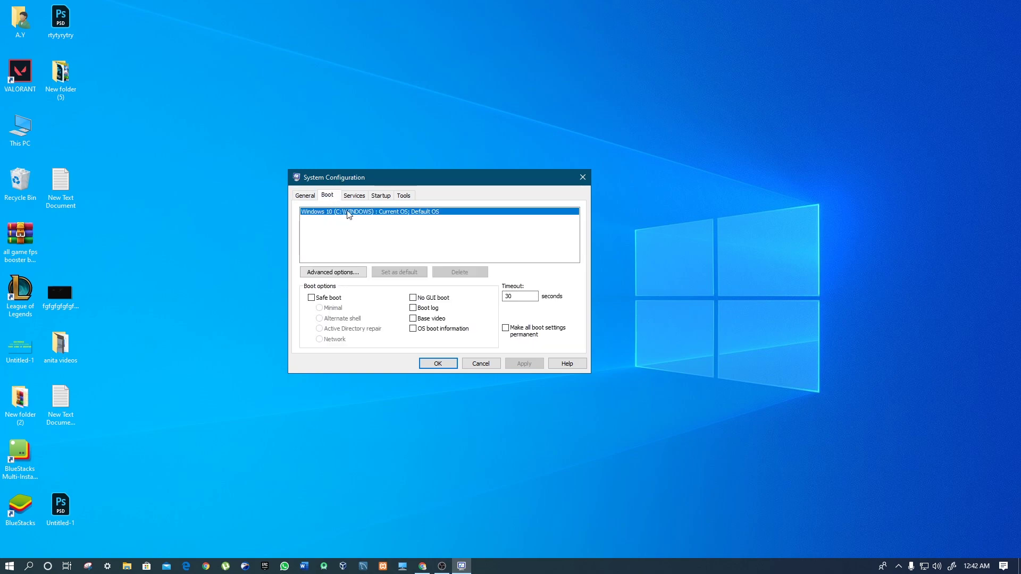
pyautogui.click(338, 273)
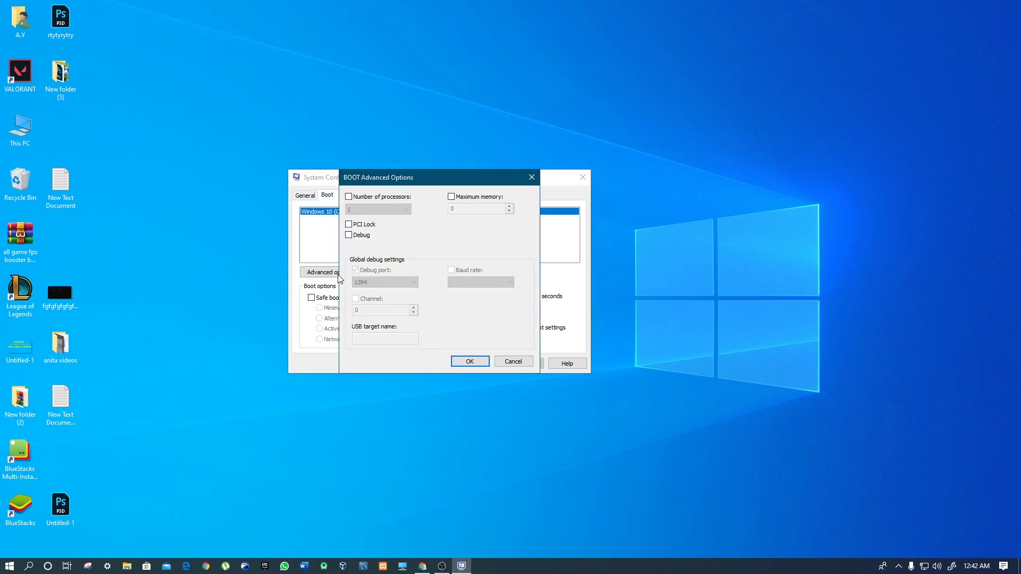
pyautogui.moveTo(435, 177); pyautogui.dragTo(393, 173)
pyautogui.click(307, 194)
pyautogui.click(356, 205)
pyautogui.click(313, 237)
pyautogui.click(341, 203)
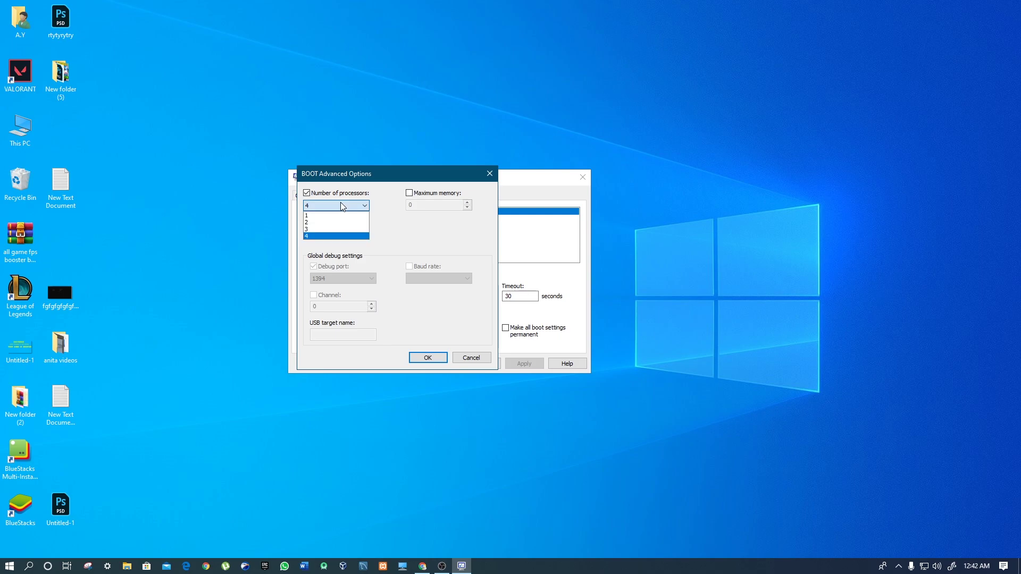
pyautogui.click(311, 237)
# - Enable the maximum memory option, confirm the advanced boot options and apply the boot changes
pyautogui.click(409, 193)
pyautogui.doubleClick(415, 205)
pyautogui.click(427, 358)
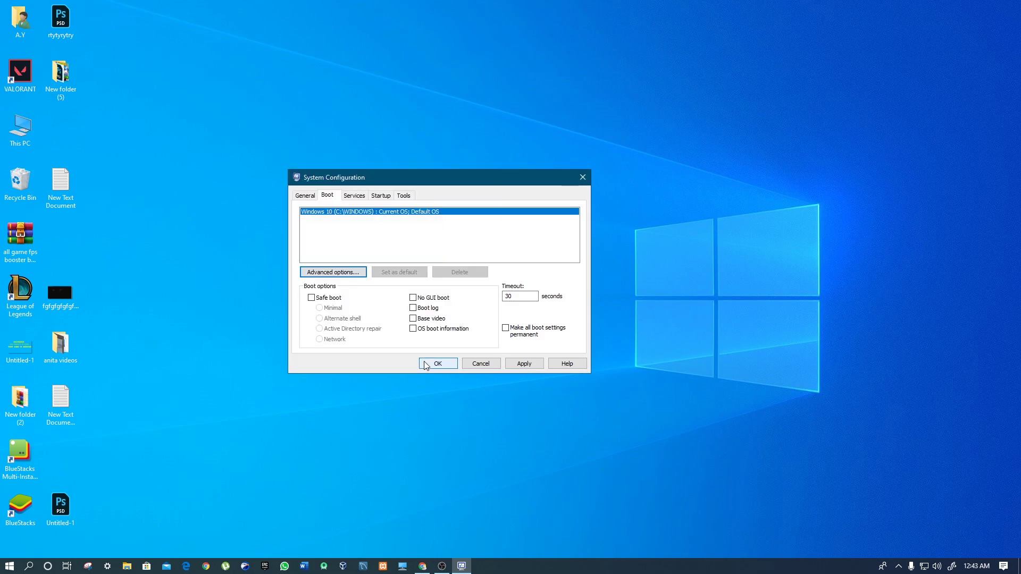
pyautogui.click(525, 364)
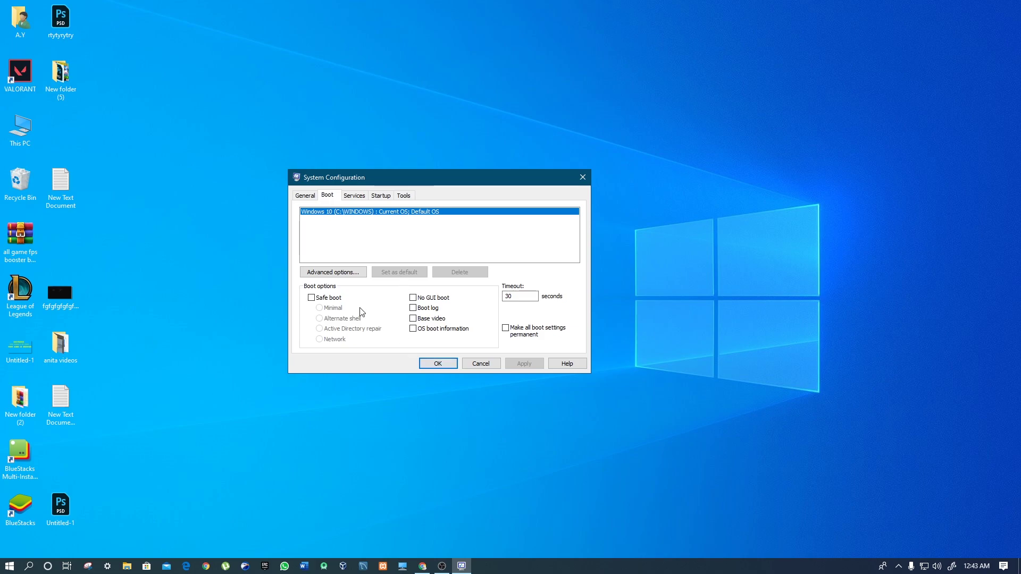
# - Look through the services, startup and tools sections of System Configuration
pyautogui.click(354, 196)
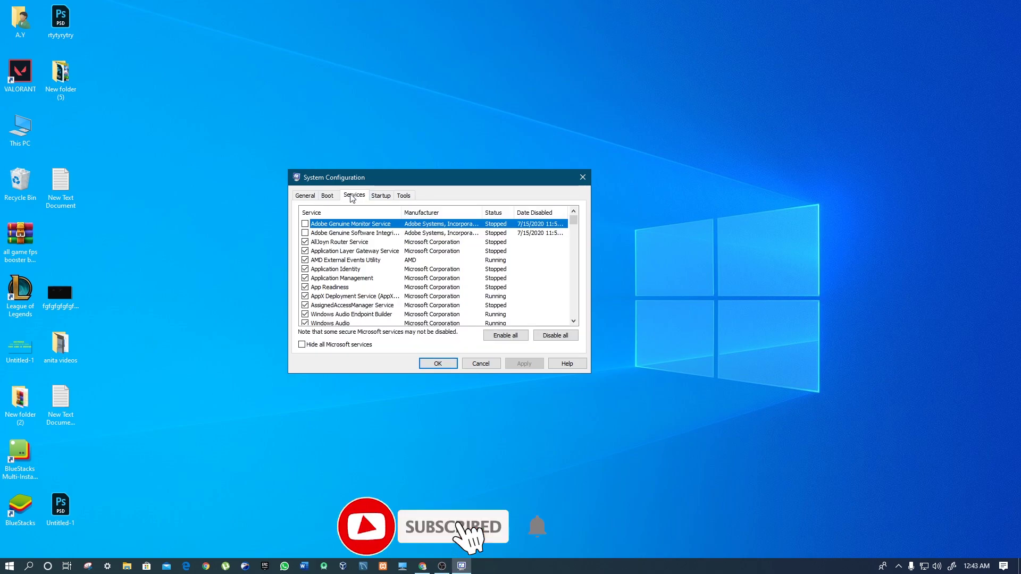
pyautogui.scroll(-3, 355, 250)
pyautogui.scroll(-3, 359, 263)
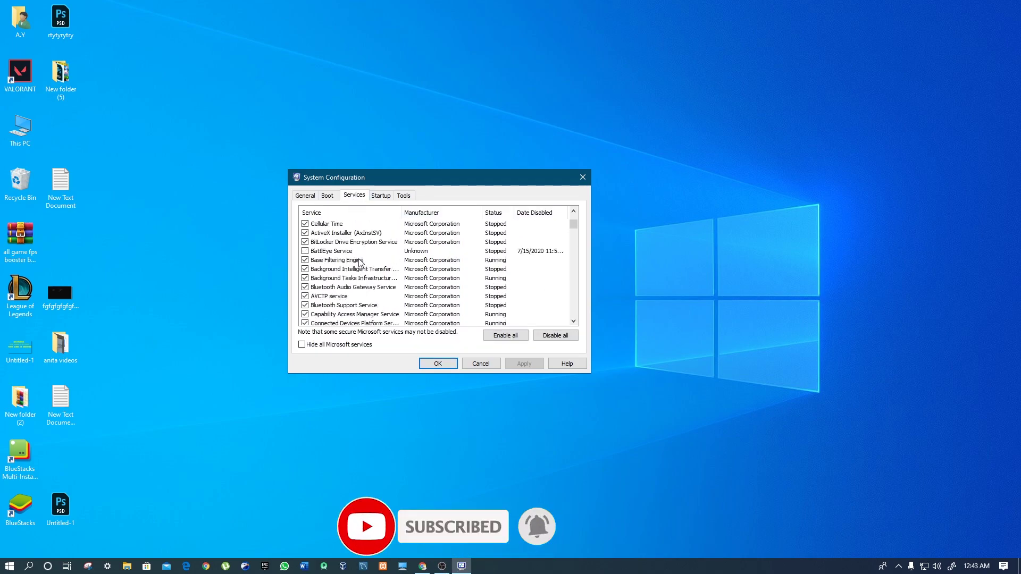
pyautogui.click(381, 196)
pyautogui.click(405, 195)
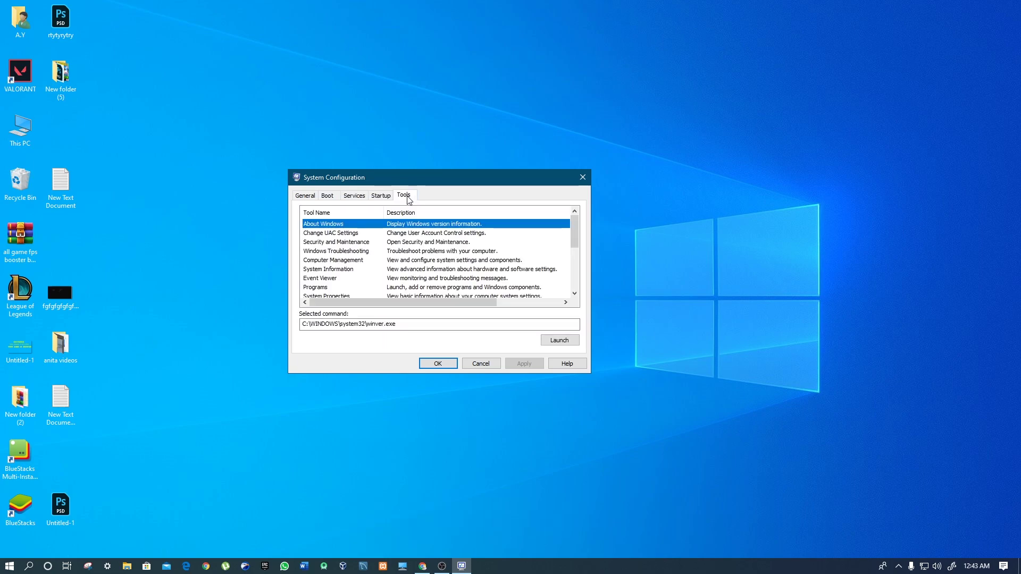
# - Confirm and exit System Configuration without restarting the computer, and refresh the desktop
pyautogui.click(438, 363)
pyautogui.rightClick(303, 307)
pyautogui.click(345, 357)
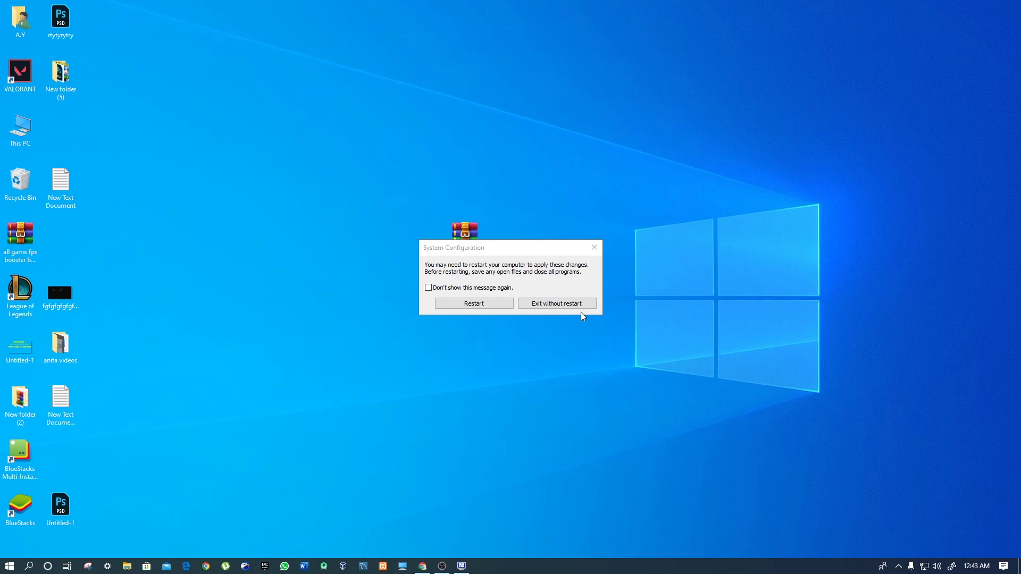
pyautogui.click(539, 305)
pyautogui.rightClick(306, 299)
pyautogui.click(334, 349)
pyautogui.rightClick(333, 349)
pyautogui.click(331, 391)
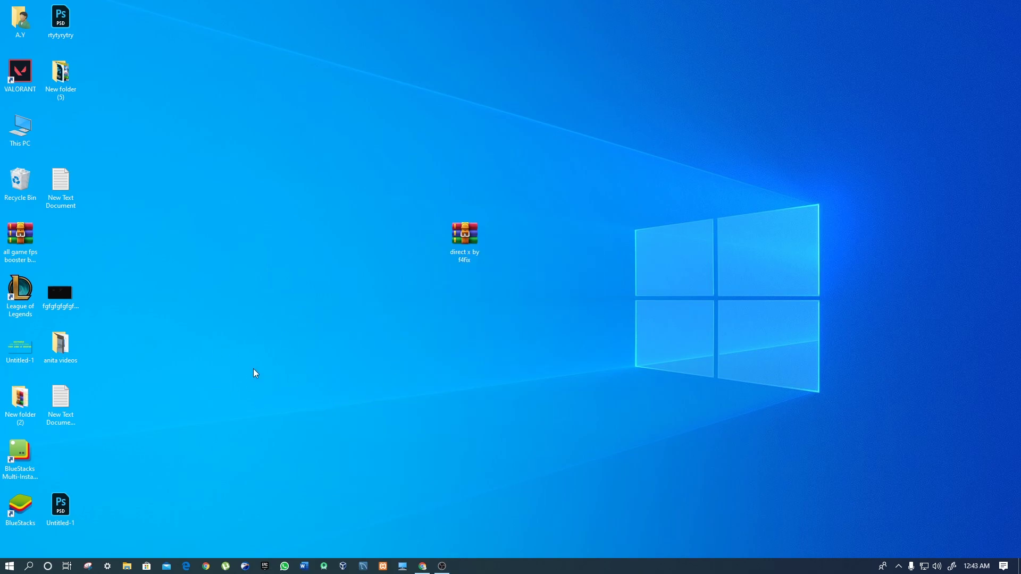
# - Search Windows for "dxdiag" and open the DirectX Diagnostic Tool
pyautogui.click(28, 566)
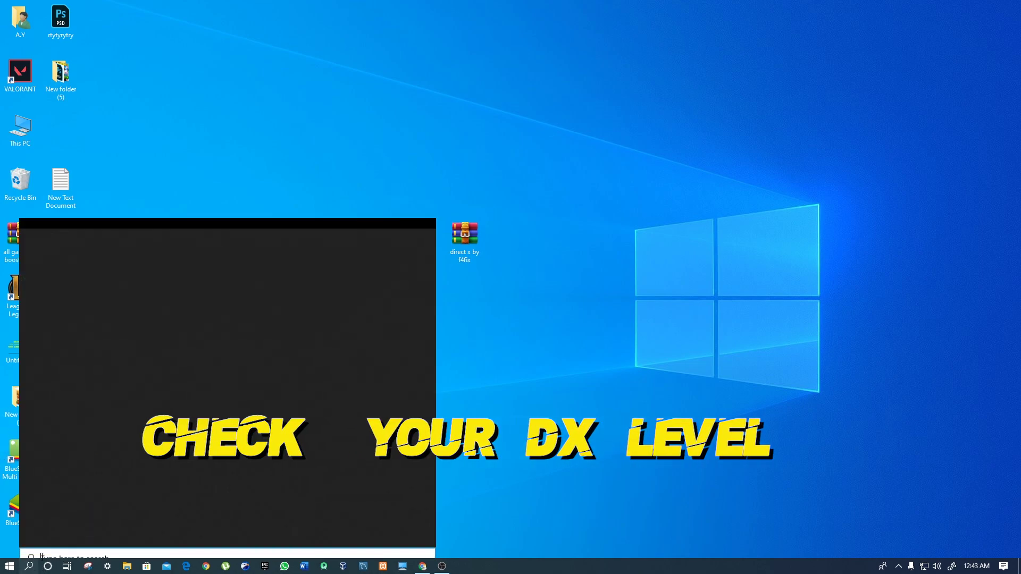
pyautogui.write('dxd')
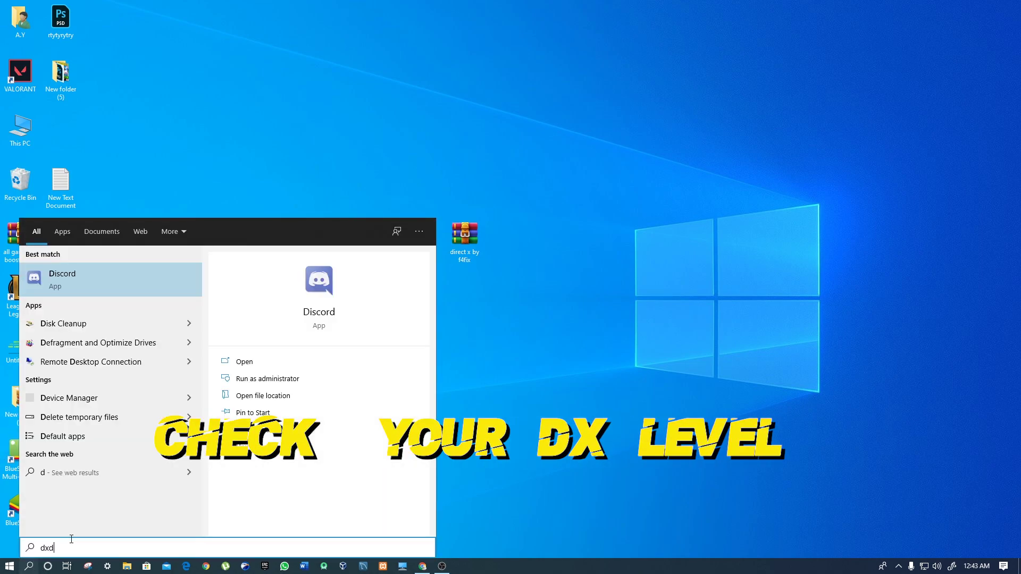
pyautogui.write('iag')
pyautogui.click(88, 282)
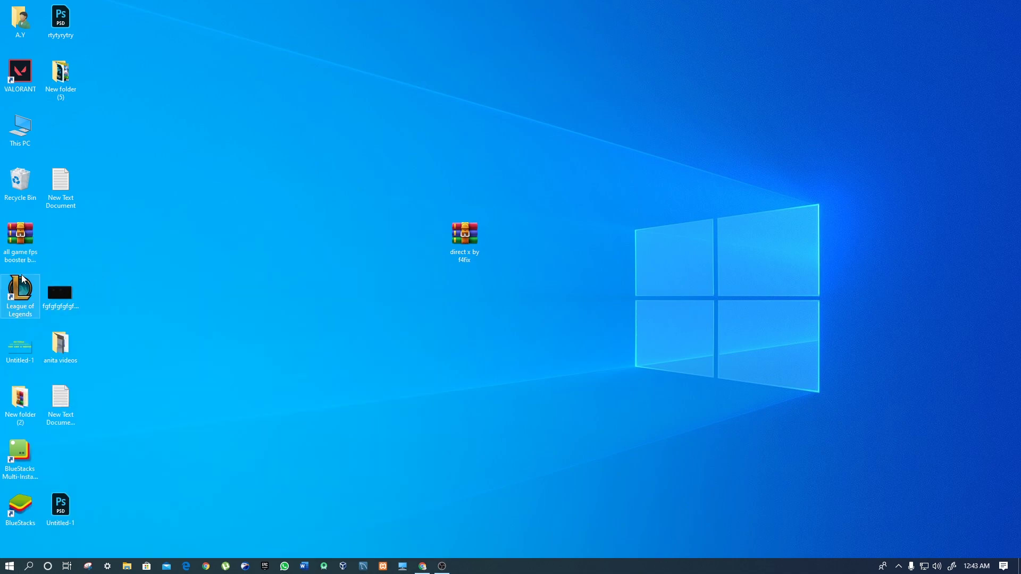
pyautogui.rightClick(351, 302)
pyautogui.click(384, 348)
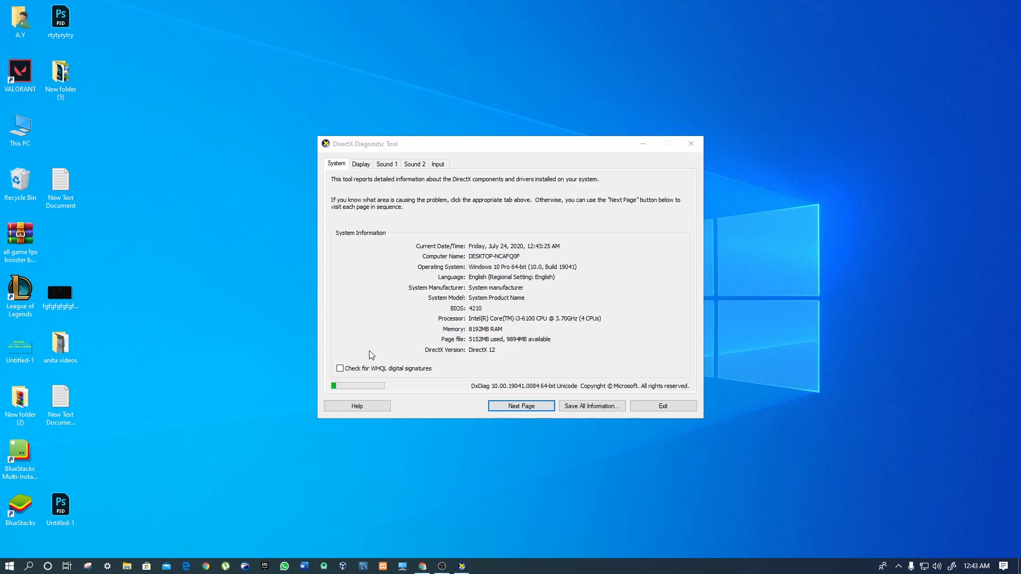
pyautogui.moveTo(472, 142); pyautogui.dragTo(440, 133)
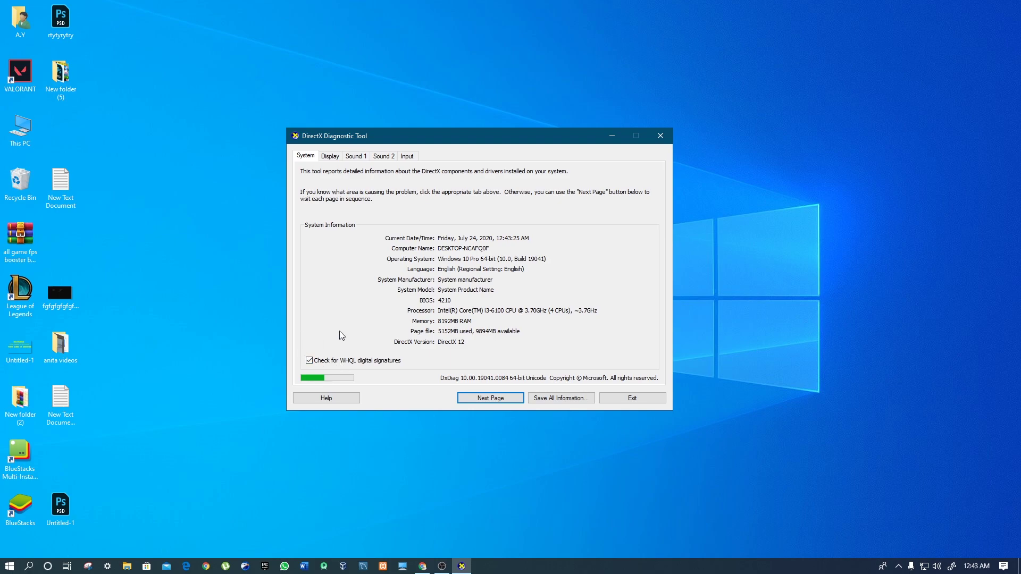
# - Examine the display, sound, input and system information in the DirectX Diagnostic Tool, and close it
pyautogui.click(330, 156)
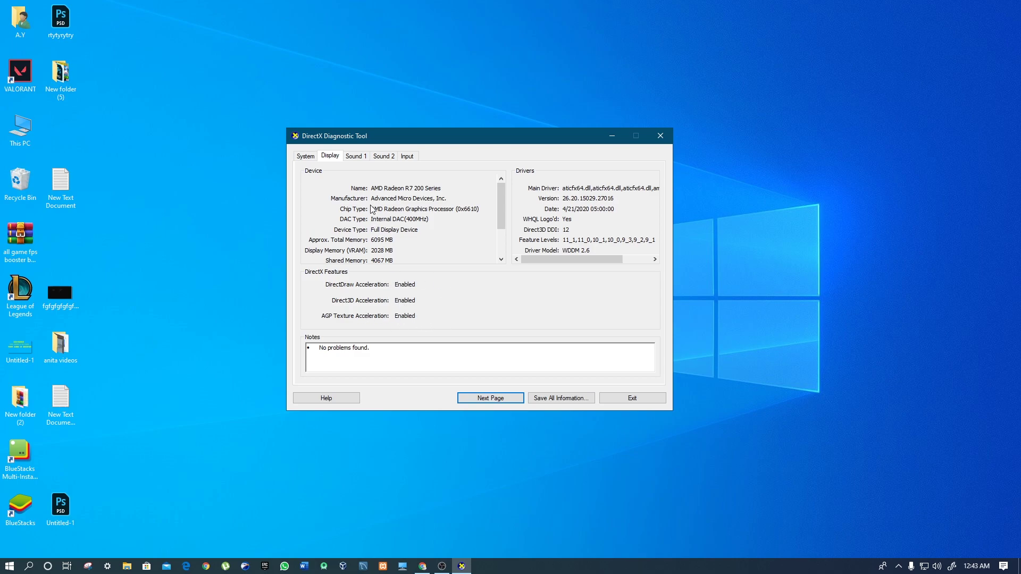
pyautogui.press('Return')
pyautogui.press('Return')
pyautogui.press('Return')
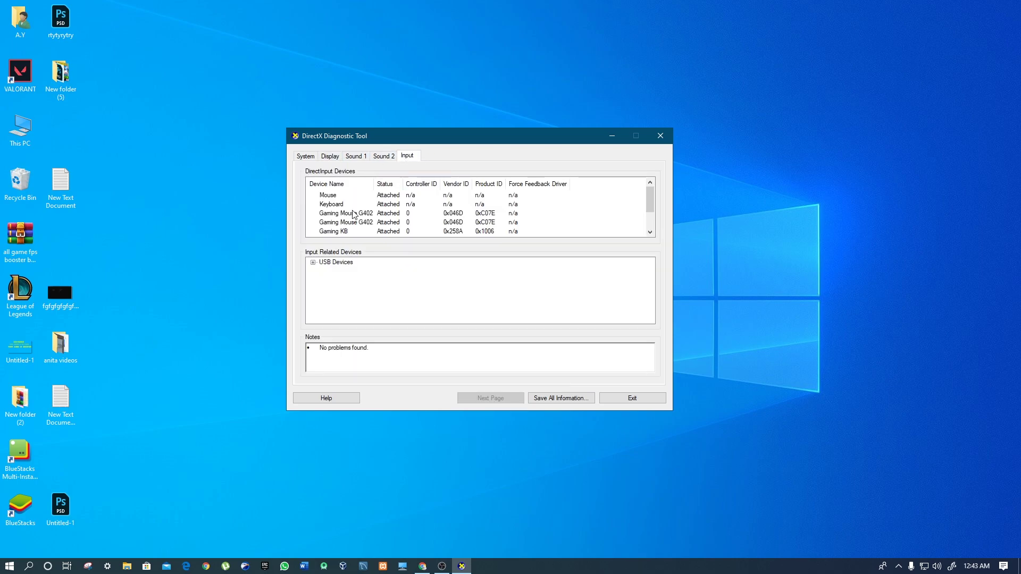
pyautogui.click(355, 214)
pyautogui.click(330, 156)
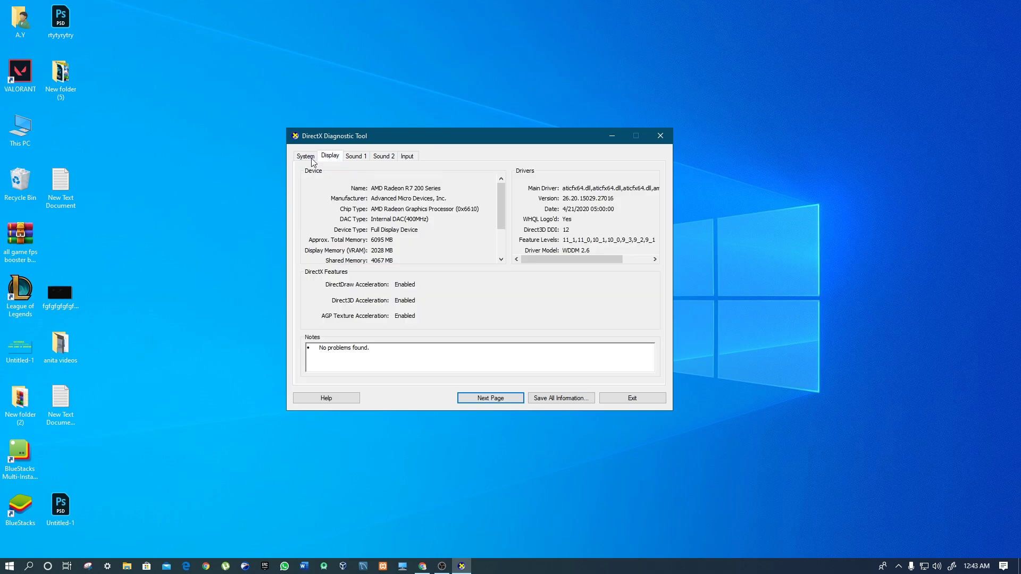
pyautogui.click(305, 156)
pyautogui.click(660, 136)
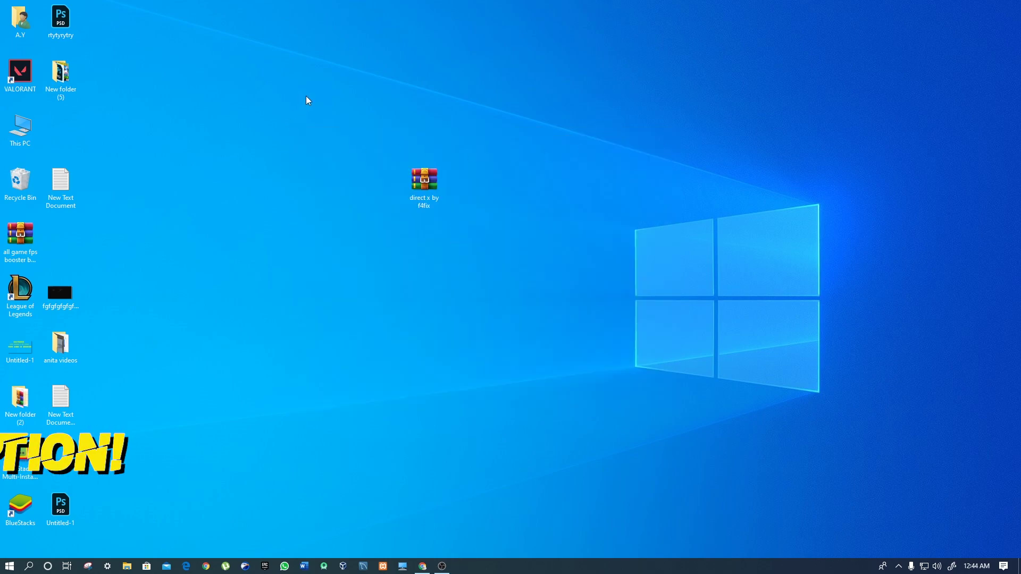
# - Extract the "direct x by f4fix" archive onto the desktop and move the extracted folder near the archive
pyautogui.click(424, 181)
pyautogui.rightClick(436, 182)
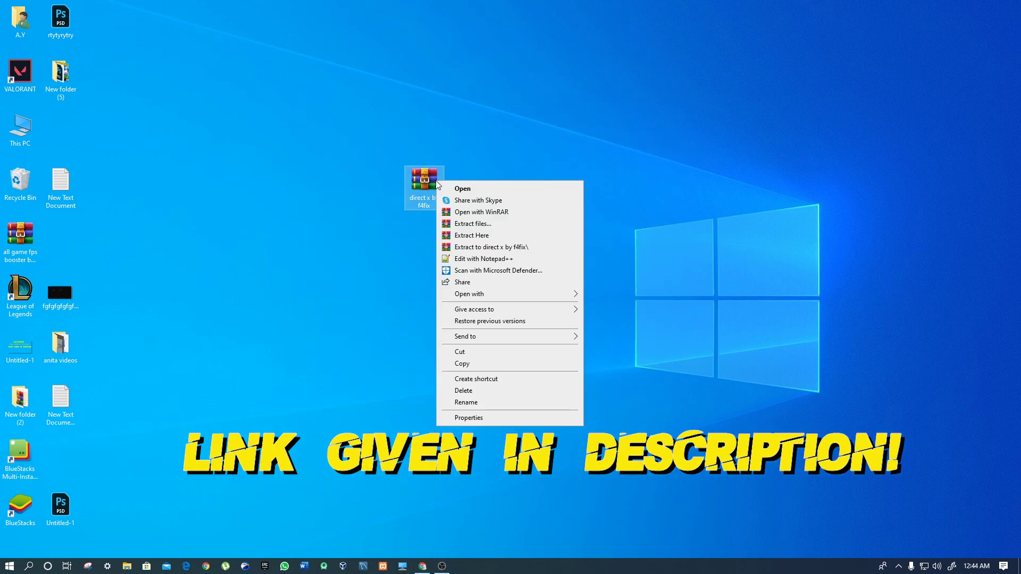
pyautogui.click(484, 236)
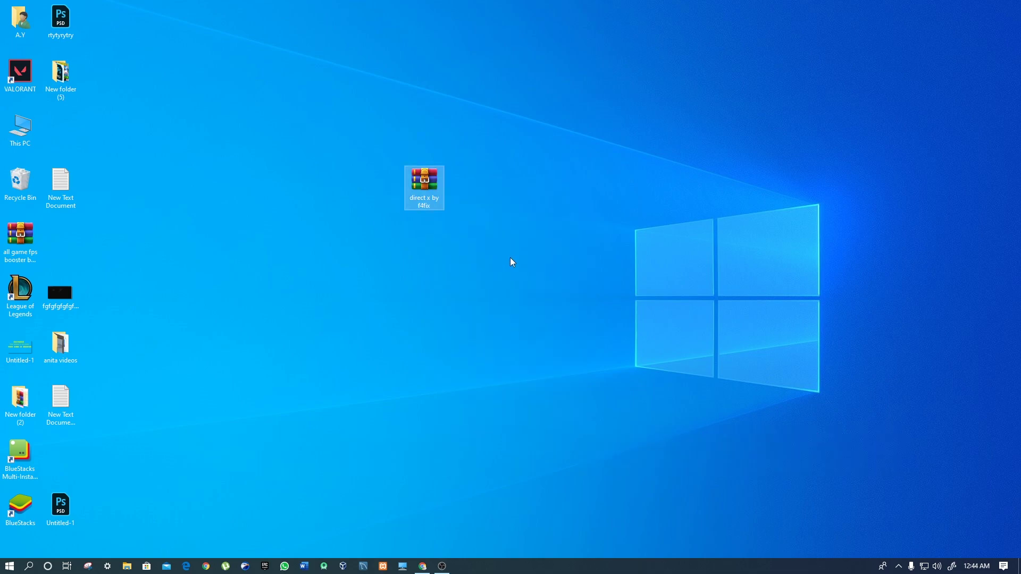
pyautogui.moveTo(63, 130); pyautogui.dragTo(327, 157)
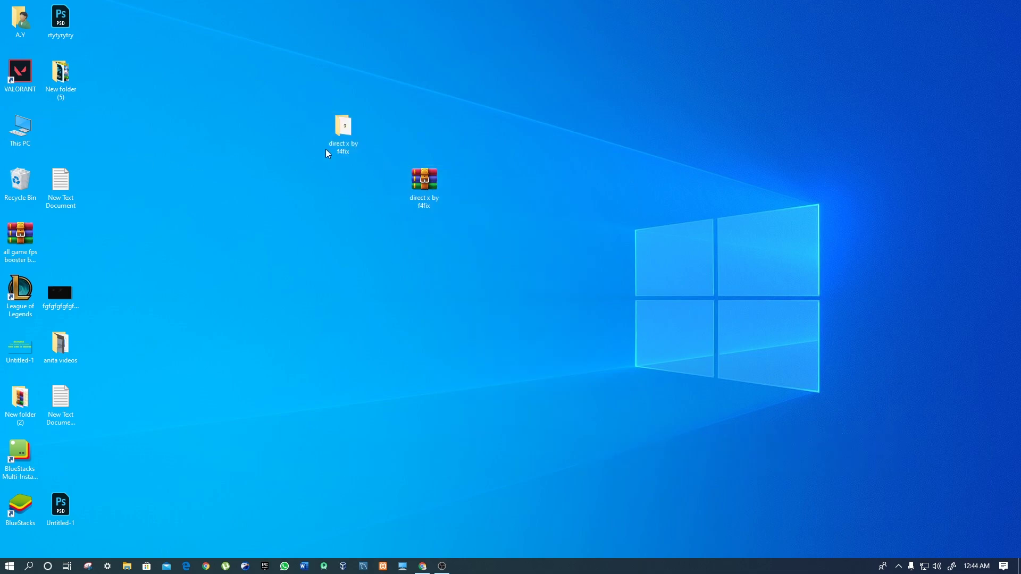
# - Open the "all game fps booster by f4fix" folder inside the extracted "direct x by f4fix" folder and select the 64 bit application
pyautogui.doubleClick(330, 133)
pyautogui.moveTo(370, 53); pyautogui.dragTo(451, 44)
pyautogui.click(412, 152)
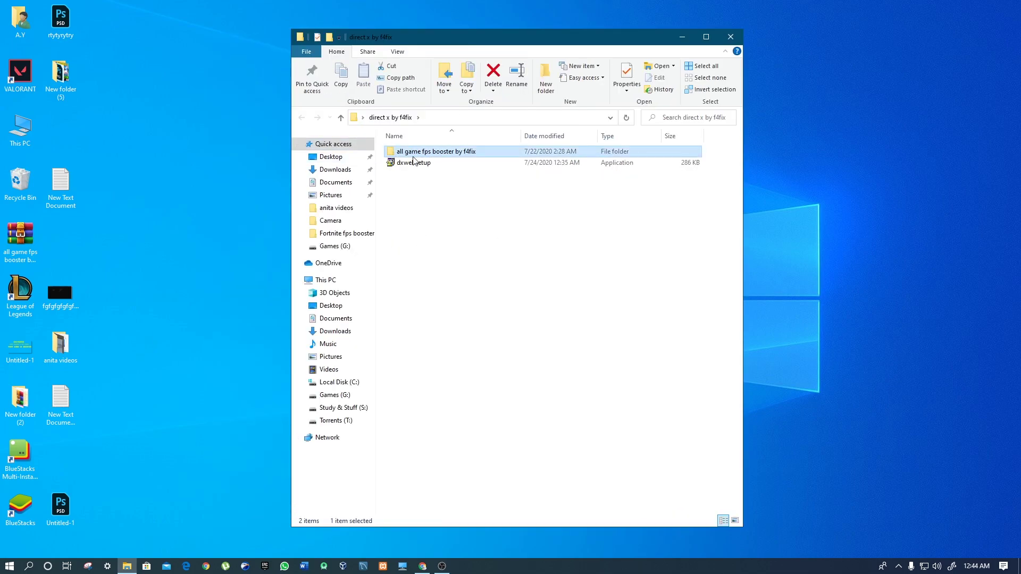
pyautogui.doubleClick(436, 152)
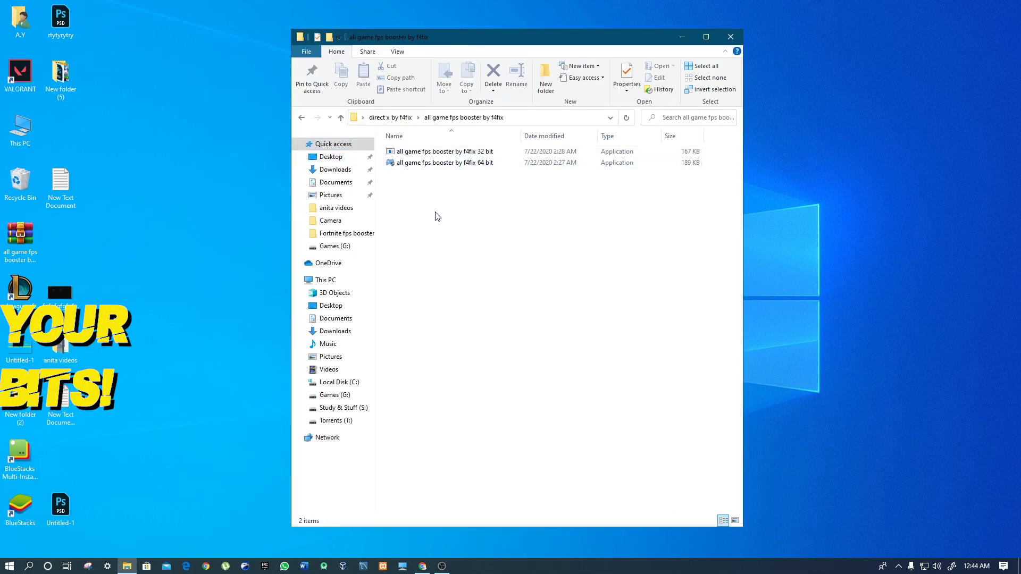
pyautogui.click(452, 163)
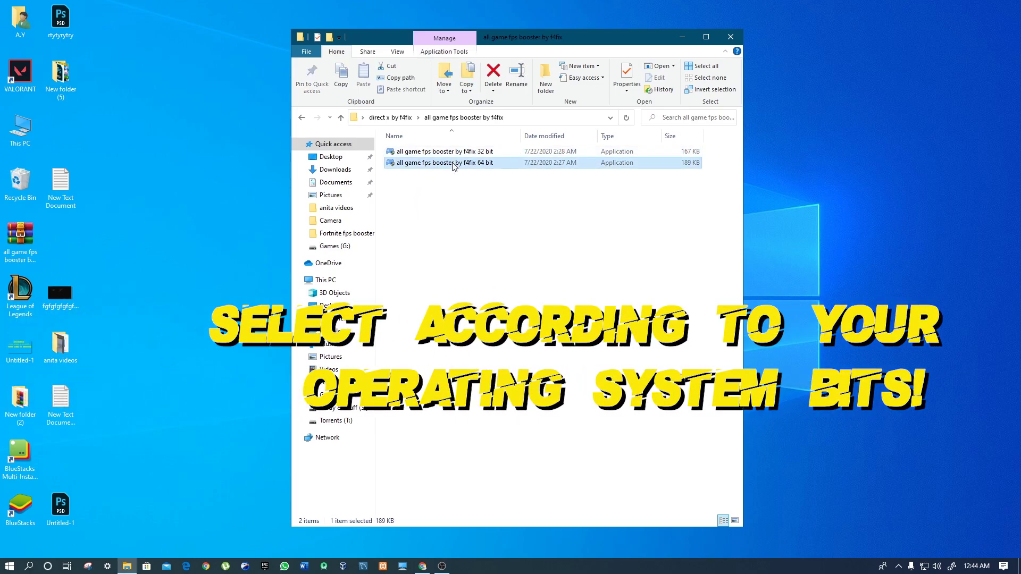
# - Run the 64 bit booster application as administrator and start Windows Optimization from its Fps Booster commands
pyautogui.rightClick(454, 163)
pyautogui.click(455, 169)
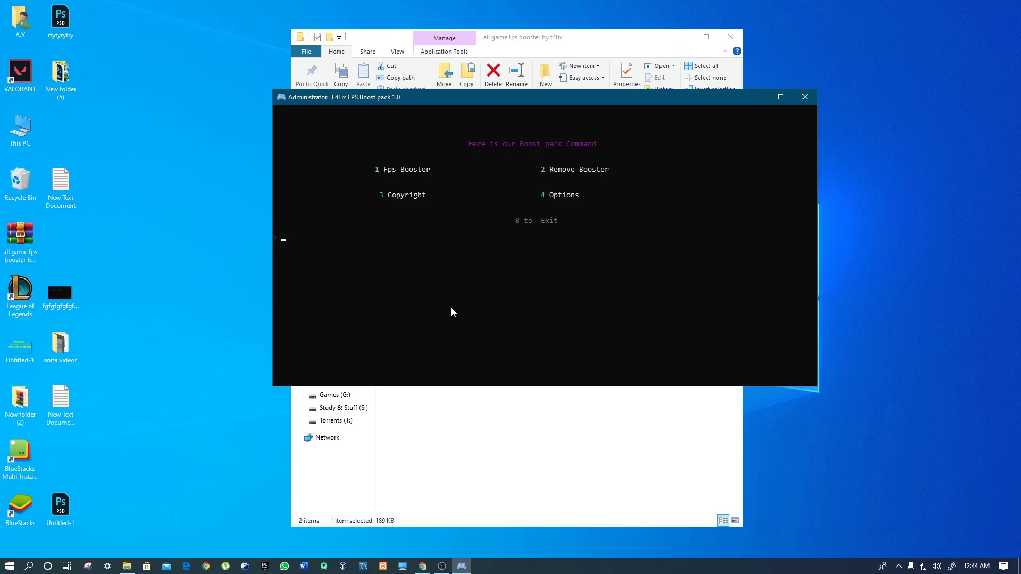
pyautogui.write('1')
pyautogui.press('Return')
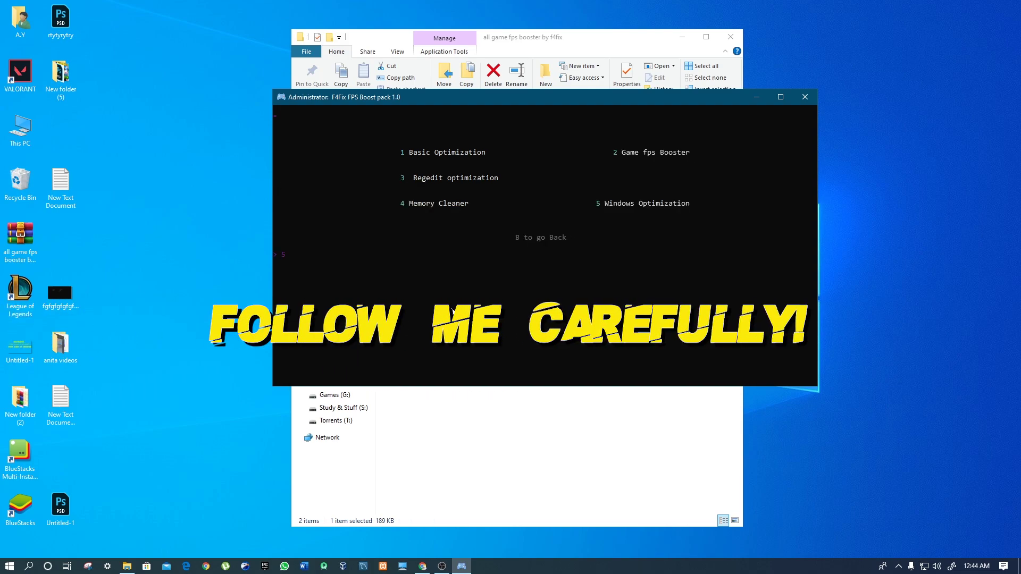
pyautogui.press('Return')
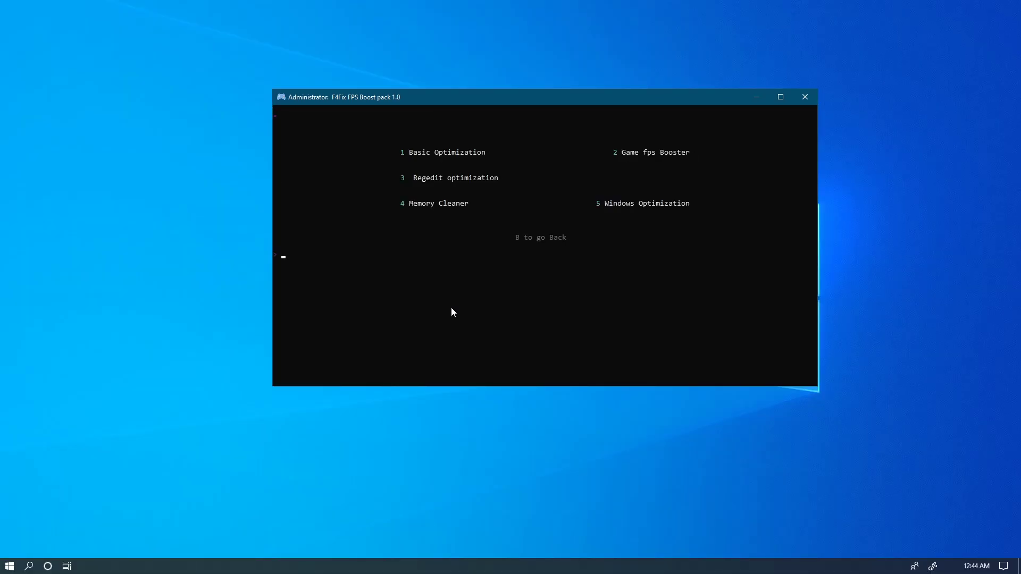
# - Run Regedit optimization and Memory Cleaner in the F4Fix FPS Boost pack
pyautogui.write('3')
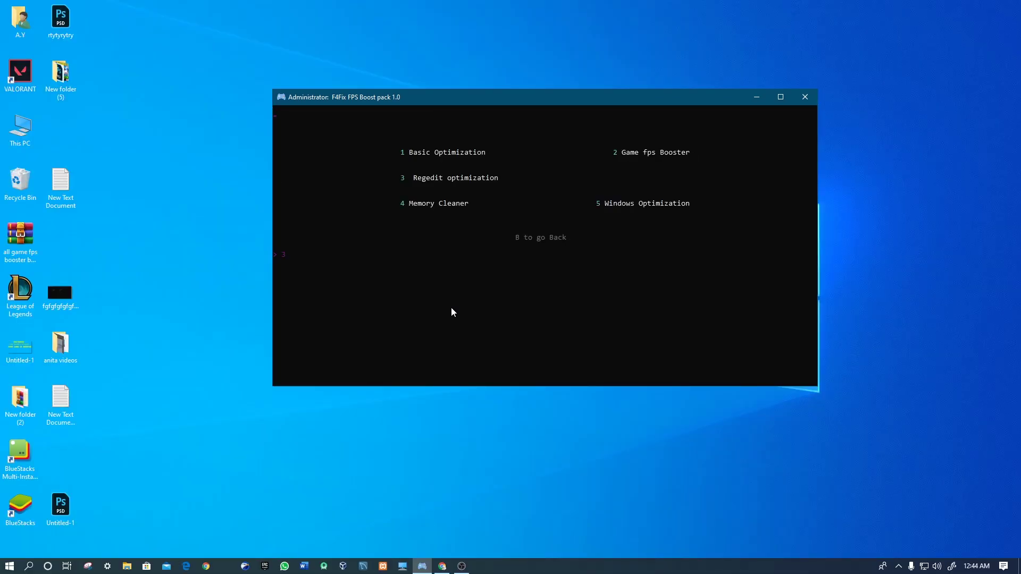
pyautogui.press('Return')
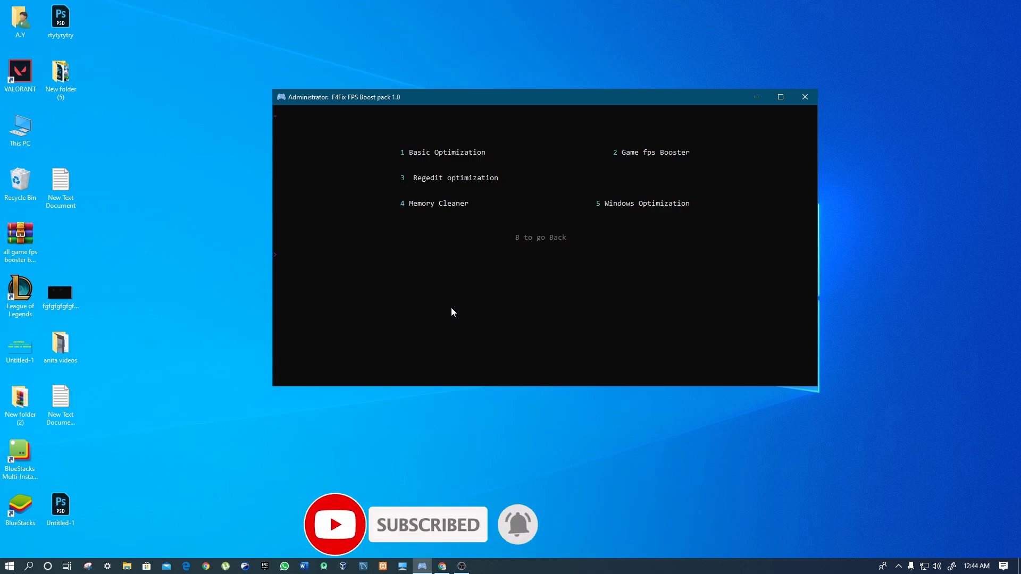
pyautogui.write('4')
pyautogui.press('Return')
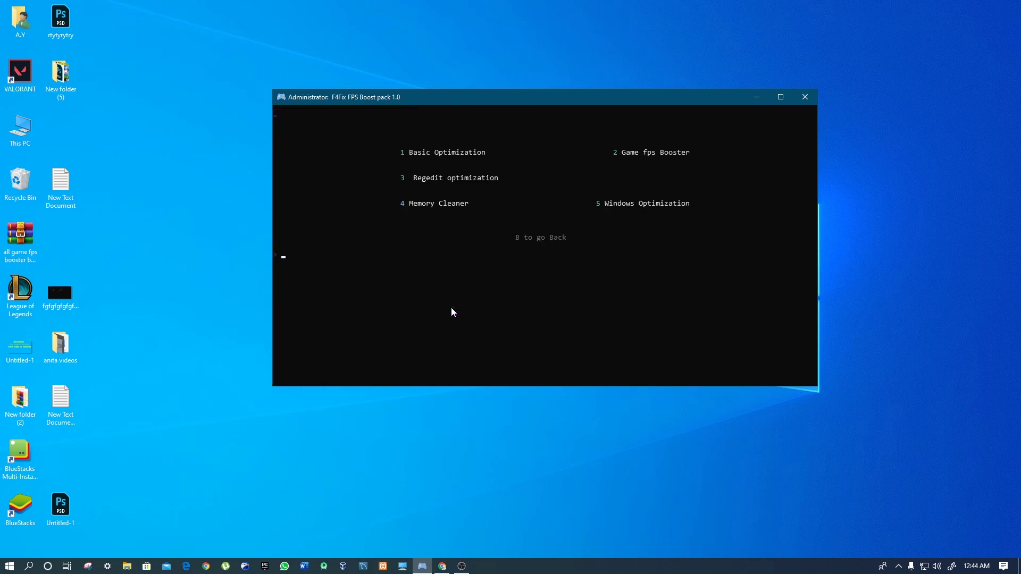
# - Go back to the main Boost pack command list and exit the booster
pyautogui.press('Return')
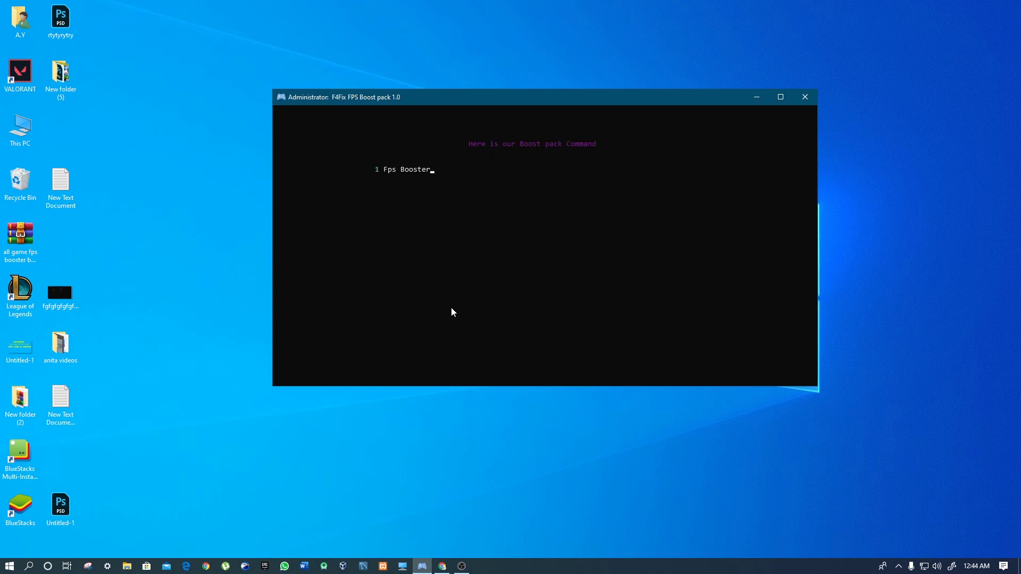
pyautogui.write('x')
pyautogui.press('Return')
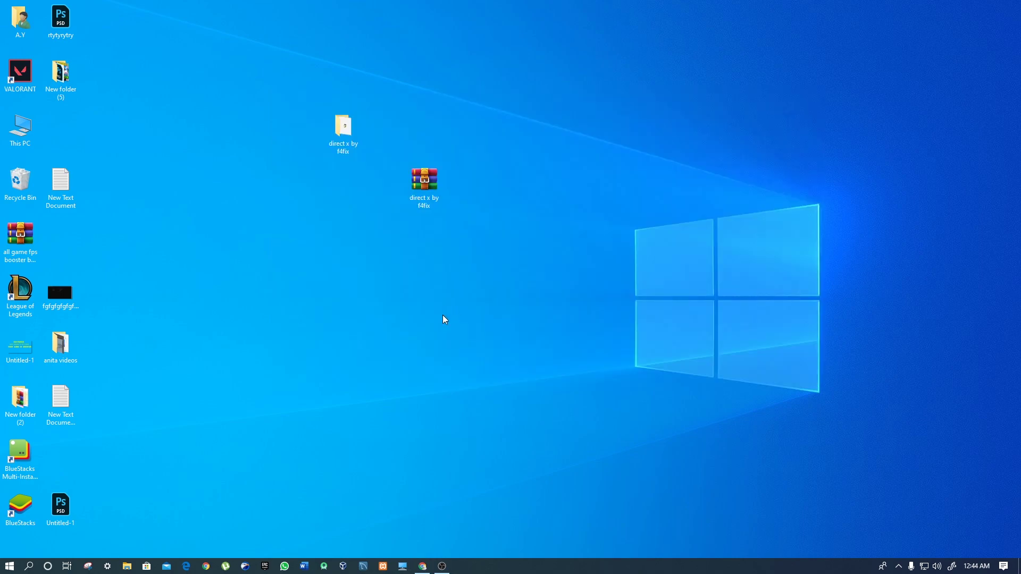
pyautogui.rightClick(443, 315)
pyautogui.click(496, 361)
pyautogui.rightClick(365, 274)
pyautogui.press('Escape')
# - Open the "direct x by f4fix" folder on the desktop and launch the dxwebsetup installer
pyautogui.doubleClick(343, 133)
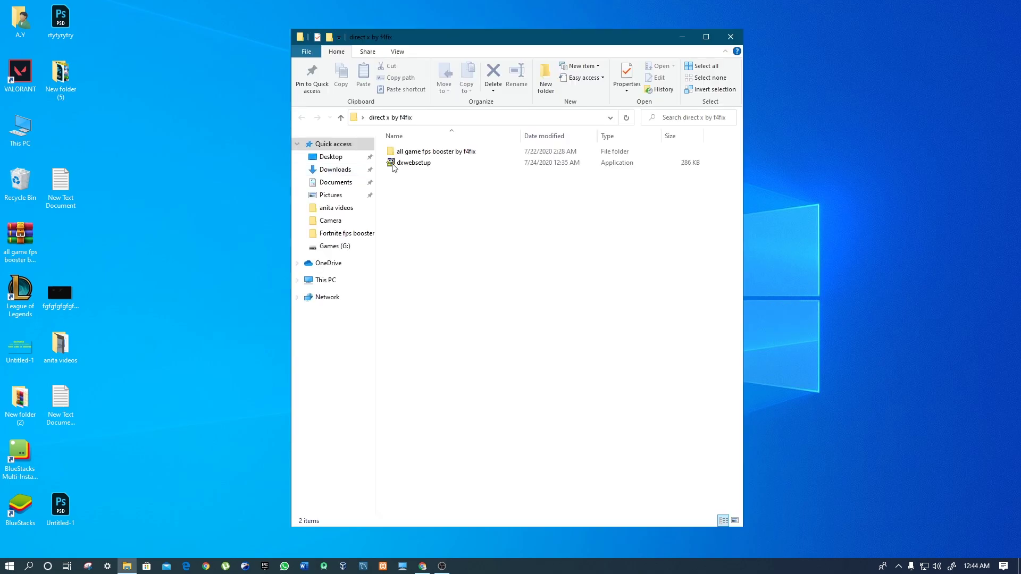
pyautogui.click(425, 168)
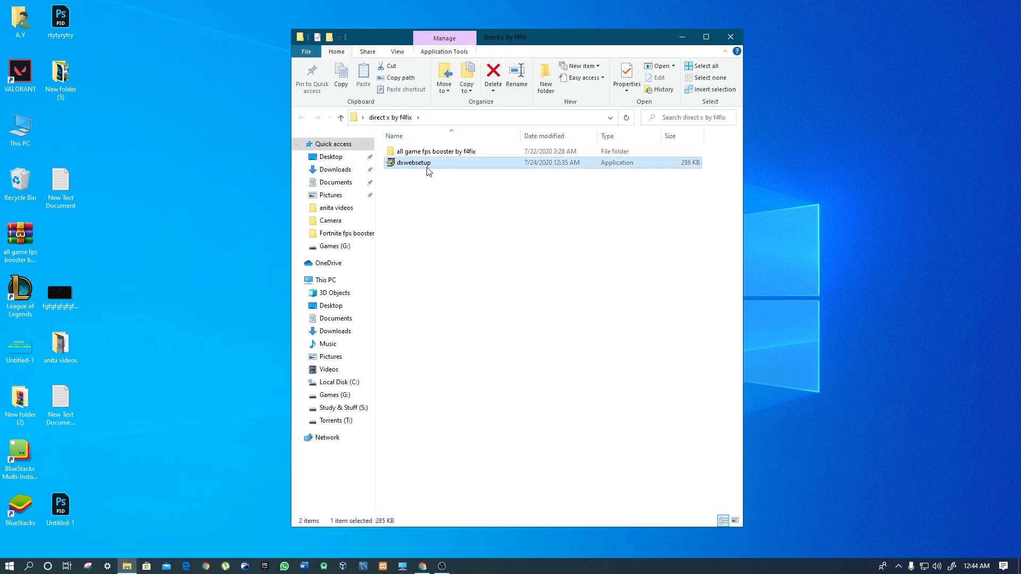
pyautogui.moveTo(474, 237); pyautogui.dragTo(411, 168)
pyautogui.rightClick(412, 167)
pyautogui.click(426, 185)
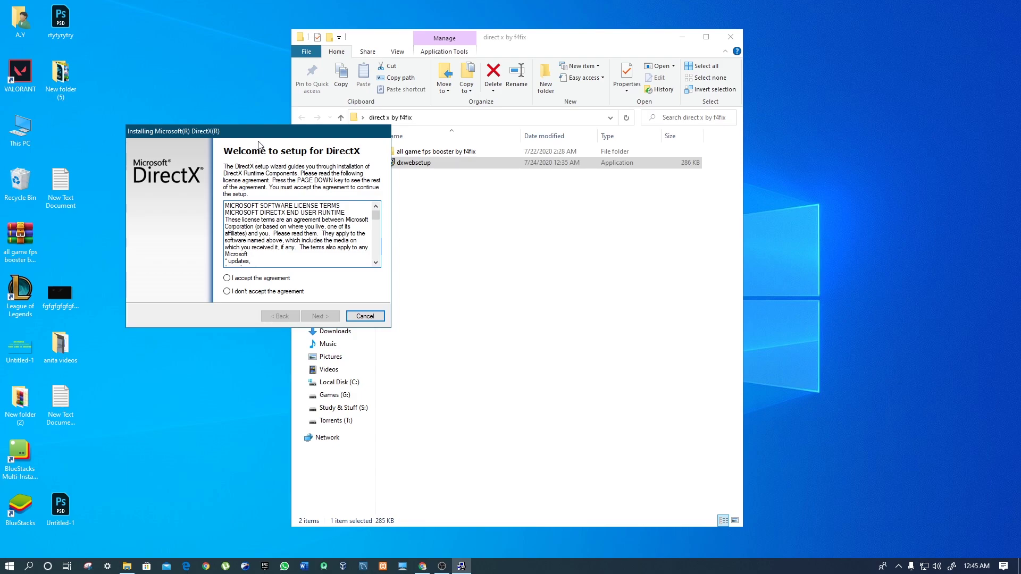
# - Accept the license agreement in the DirectX setup and continue to the Bing Bar offer
pyautogui.moveTo(258, 136); pyautogui.dragTo(505, 122)
pyautogui.click(482, 269)
pyautogui.click(556, 306)
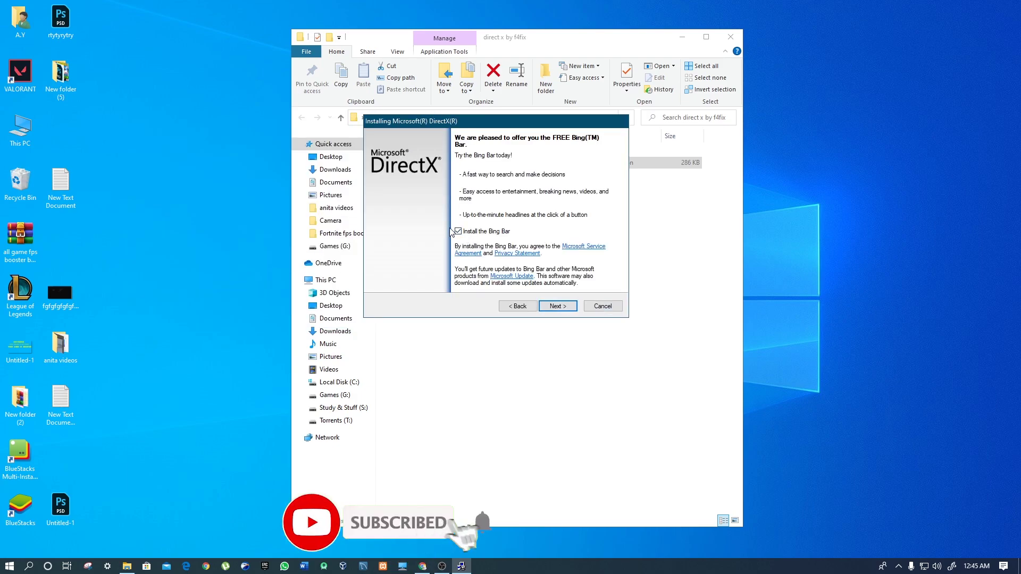